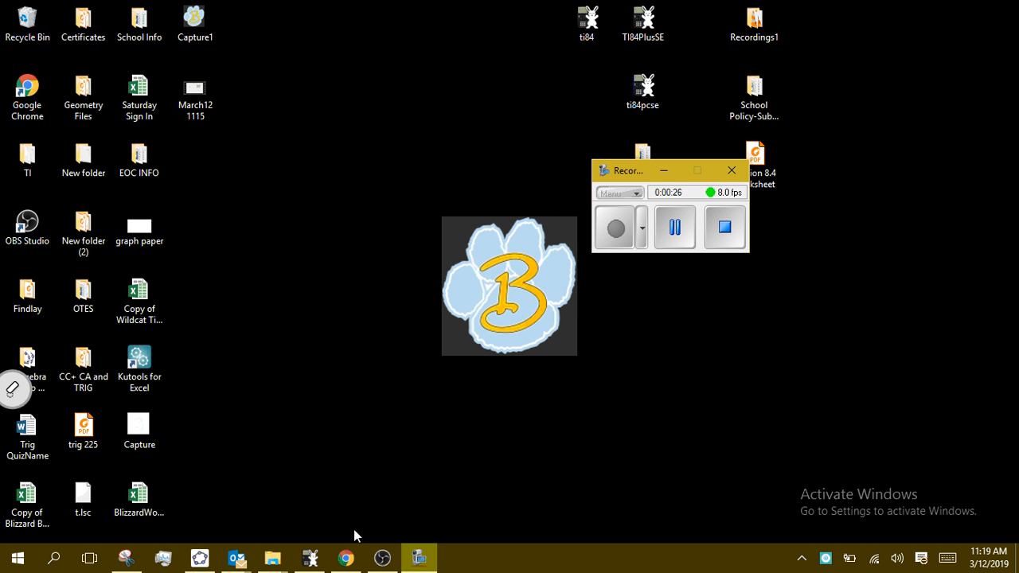
Step: Switch to YouTube in Chrome and open the video upload page
left_click(346, 558)
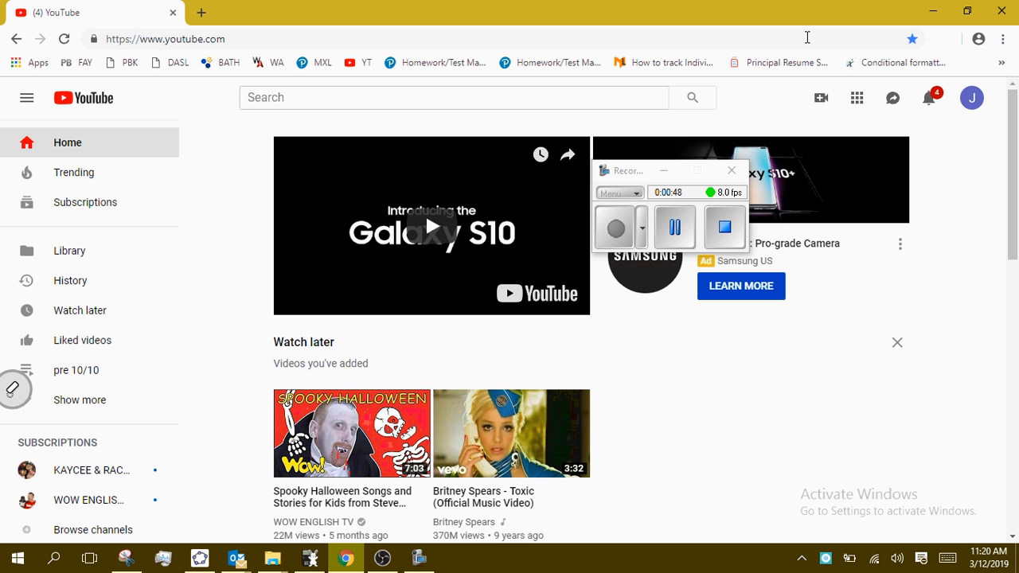
left_click(822, 105)
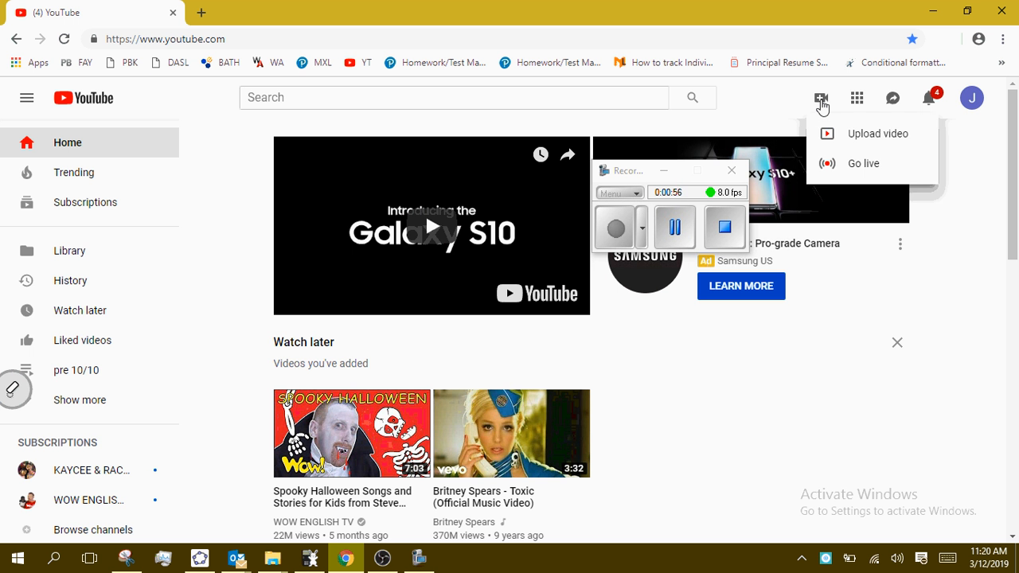
left_click(871, 137)
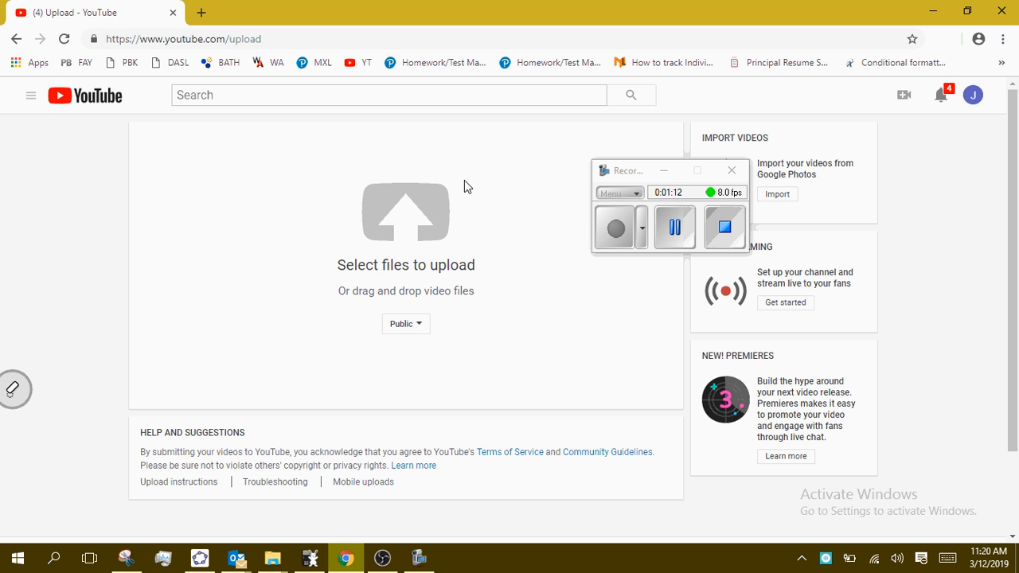
Step: Upload the March12 1115 video file from the desktop, with the browser window maximized again once it is added
left_click(411, 206)
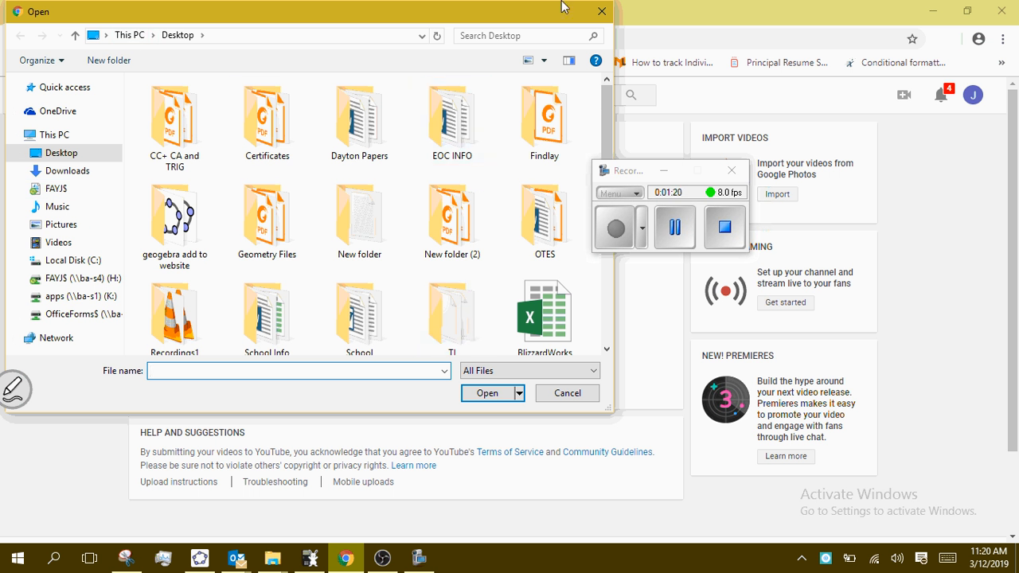
left_click(602, 11)
double_click(544, 10)
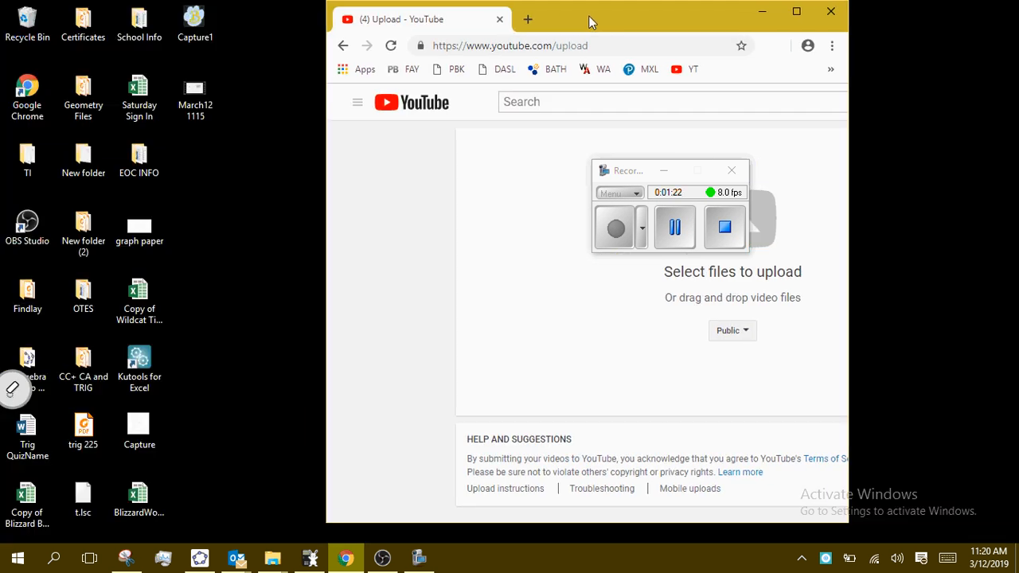
left_click_drag(589, 22, 650, 26)
left_click(209, 97)
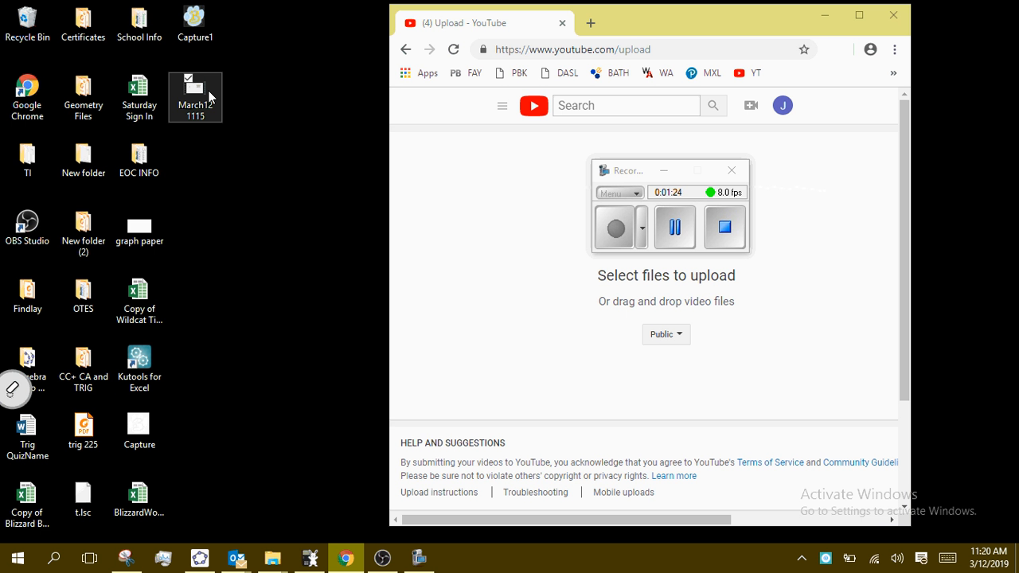
left_click_drag(209, 96, 522, 206)
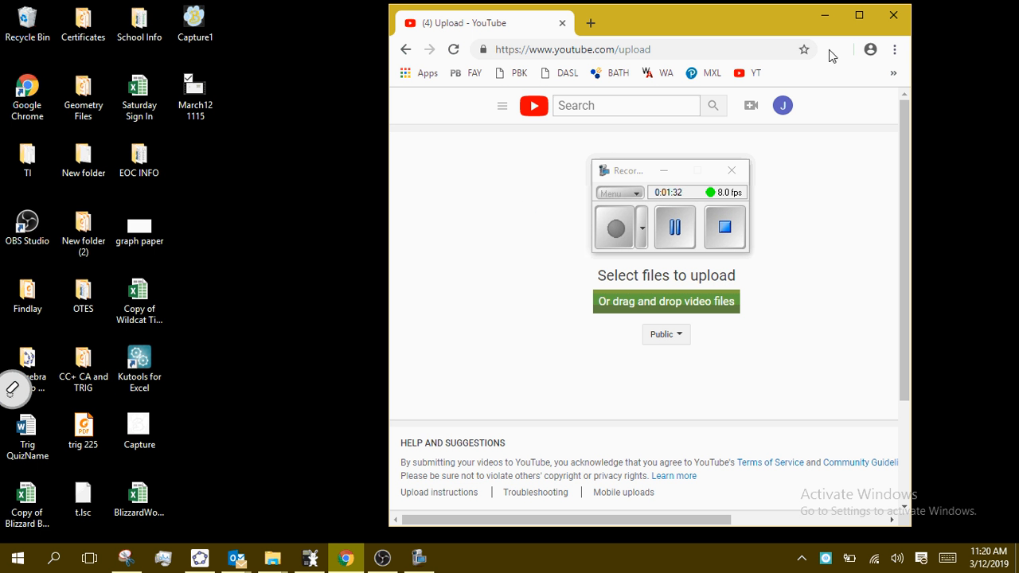
left_click(859, 14)
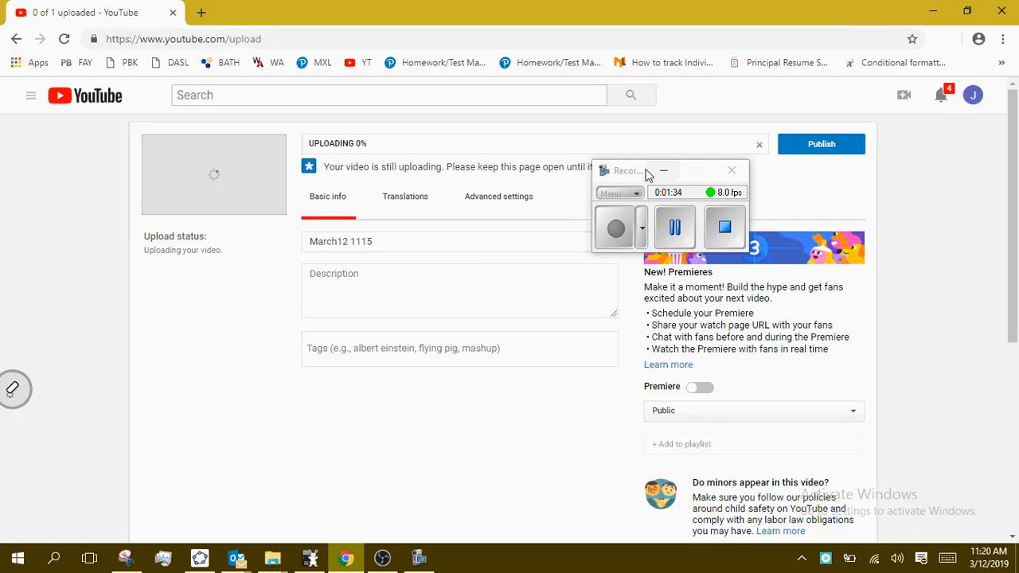
Step: Move the recorder window out of the way, publish the March12 1115 video and select its share link
left_click_drag(604, 175, 109, 429)
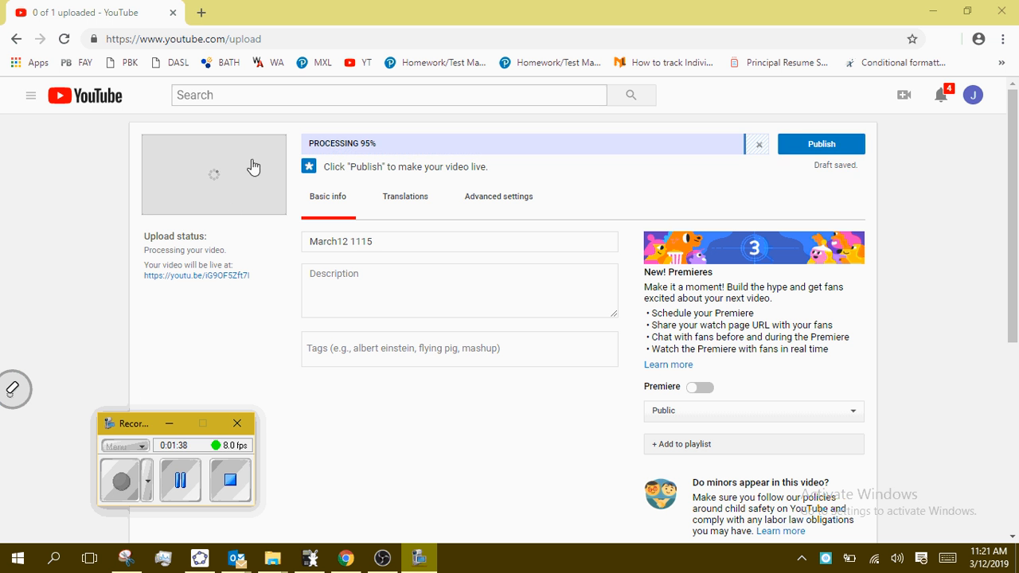
left_click(814, 151)
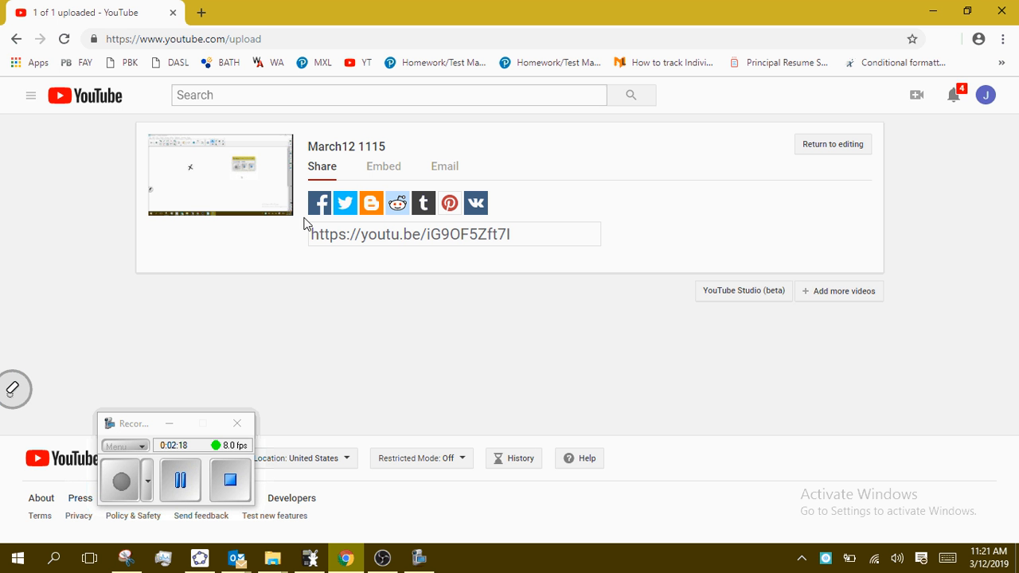
left_click(427, 235)
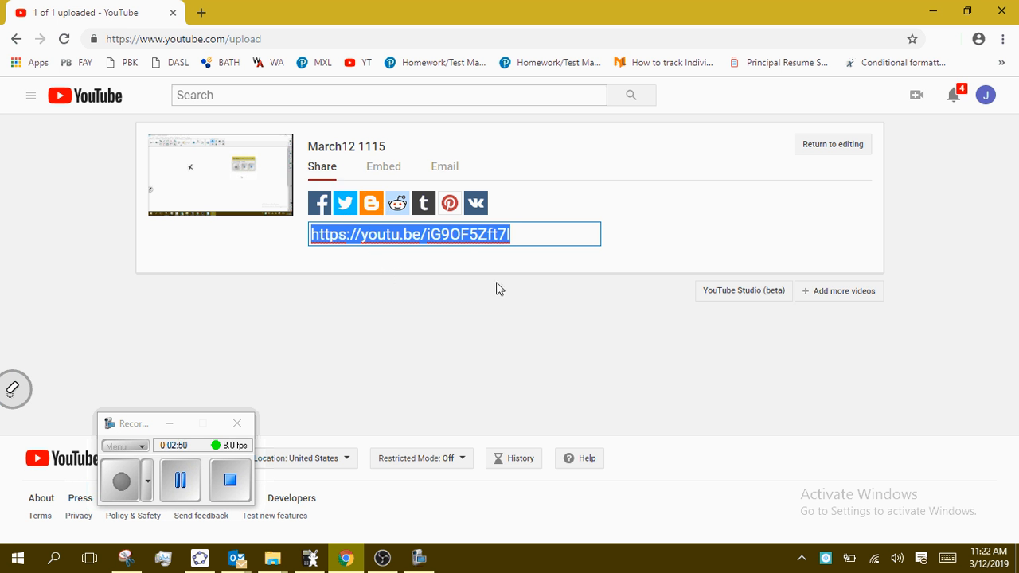
Step: Show the video's embed code and review the expanded preview, video size and player options
left_click(392, 173)
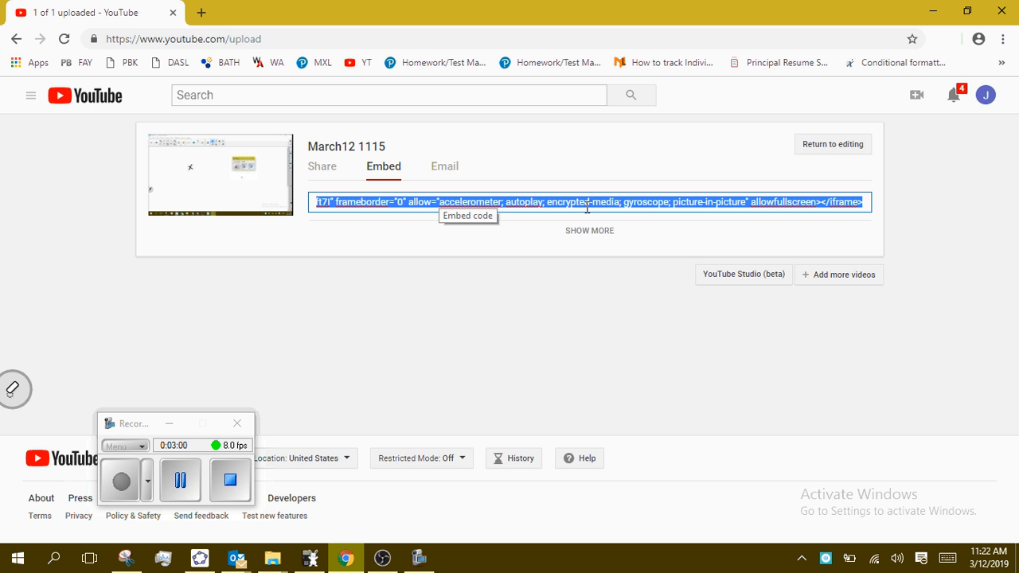
left_click(585, 231)
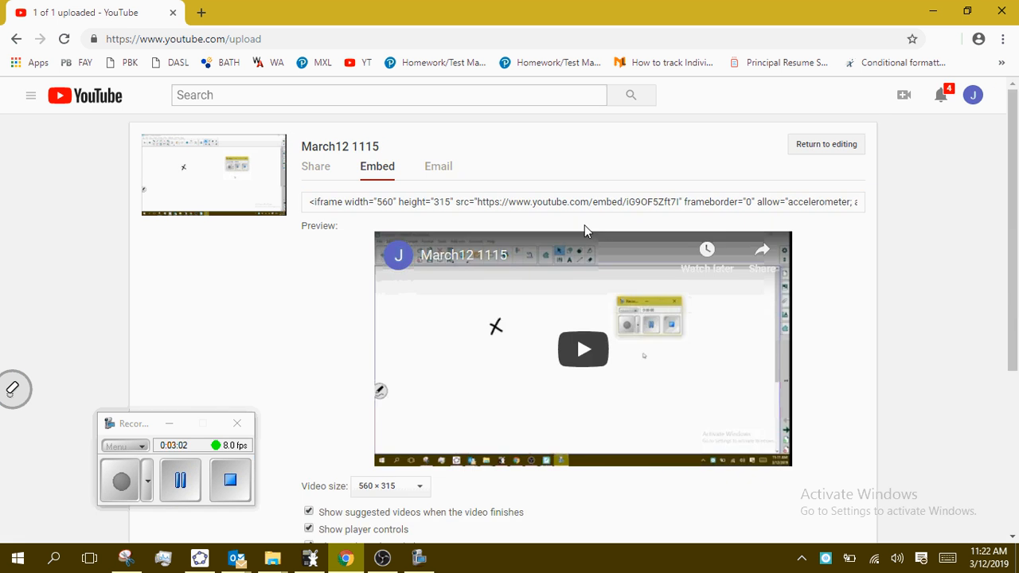
scroll(557, 239, "down", 4)
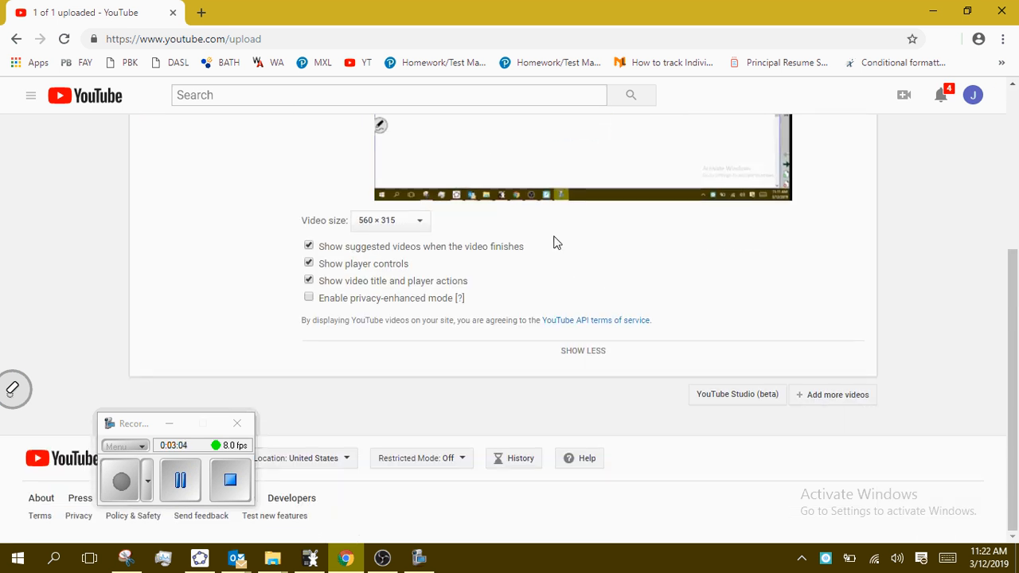
scroll(528, 242, "up", 4)
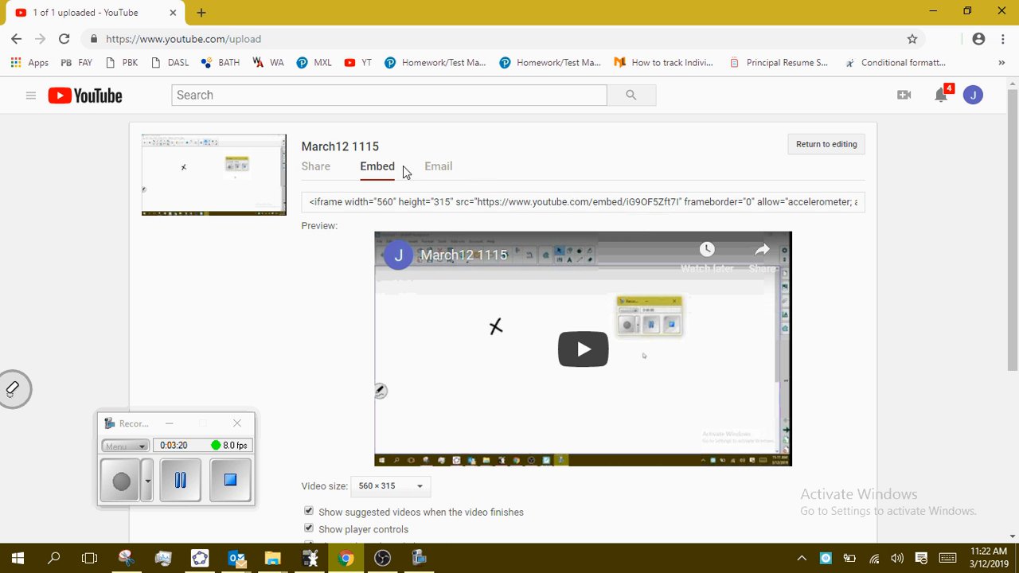
Step: Open the published March12 1115 video's watch page and pause its playback
left_click(252, 173)
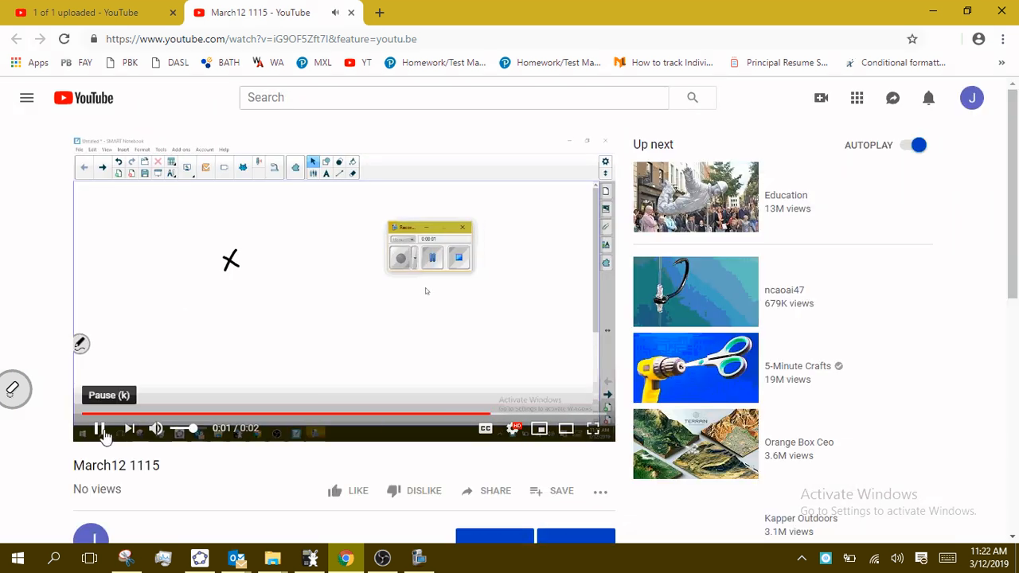
left_click(101, 431)
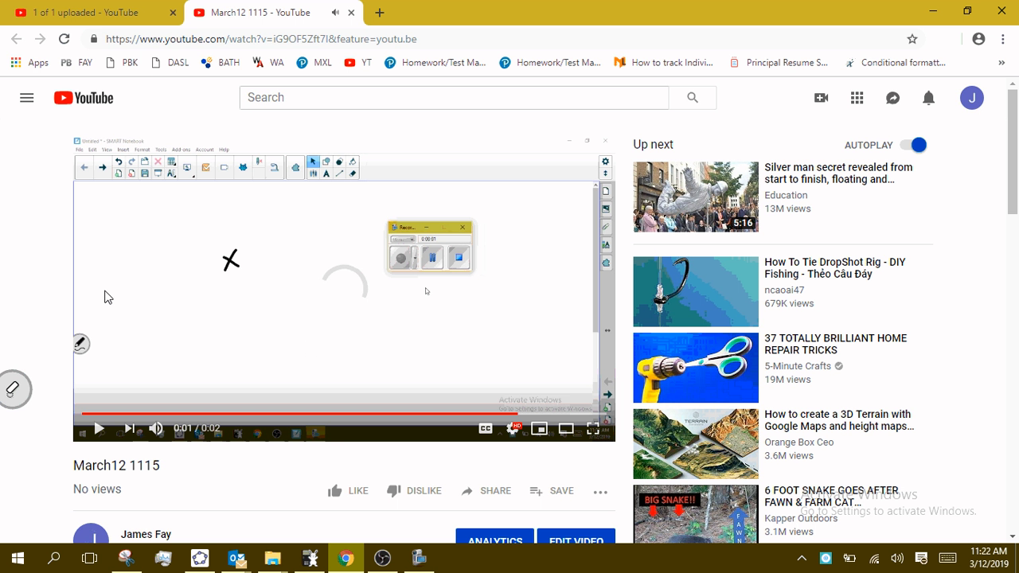
scroll(108, 298, "down", 2)
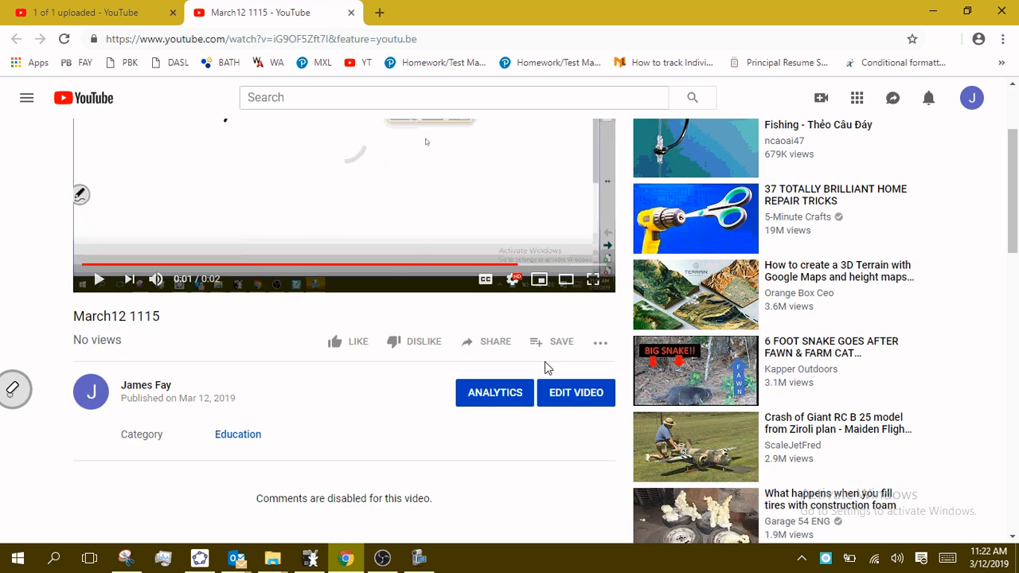
Step: Bring up the sharing options for the March12 1115 video and select its short link
left_click(495, 344)
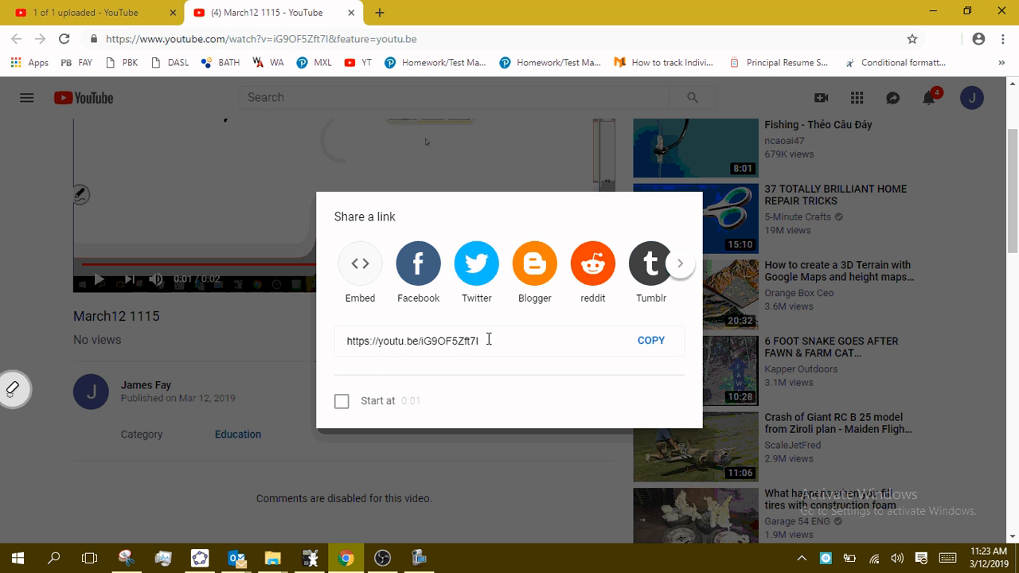
left_click_drag(489, 340, 350, 345)
left_click(349, 346)
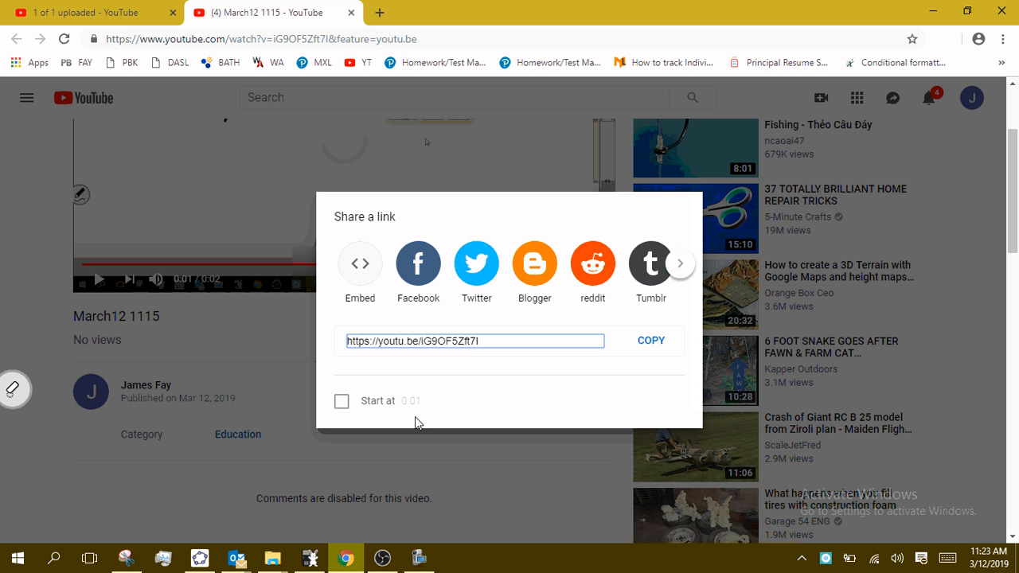
Step: Toggle the share link's 0:01 start time on and back off
left_click(348, 403)
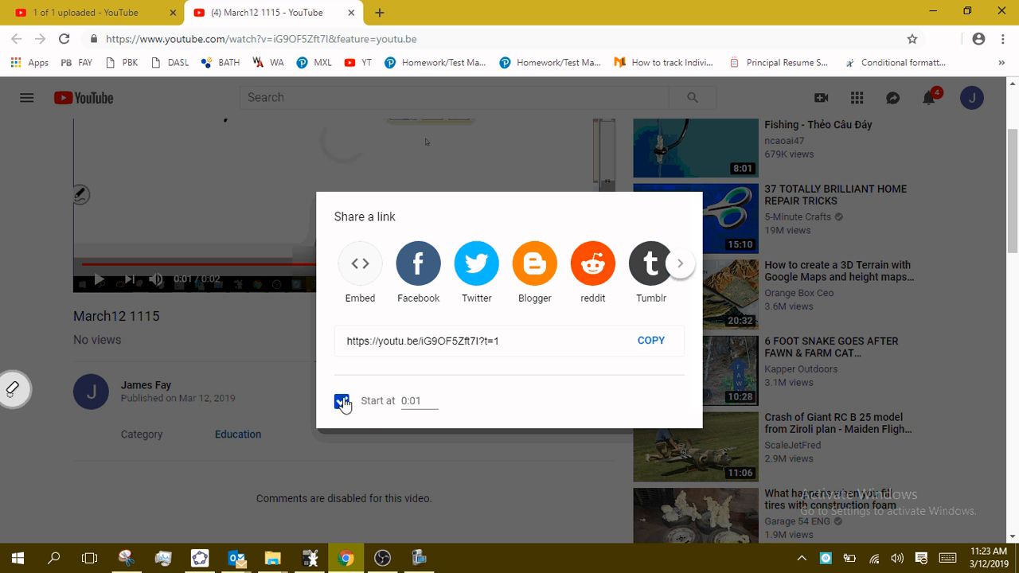
left_click(402, 401)
left_click(343, 402)
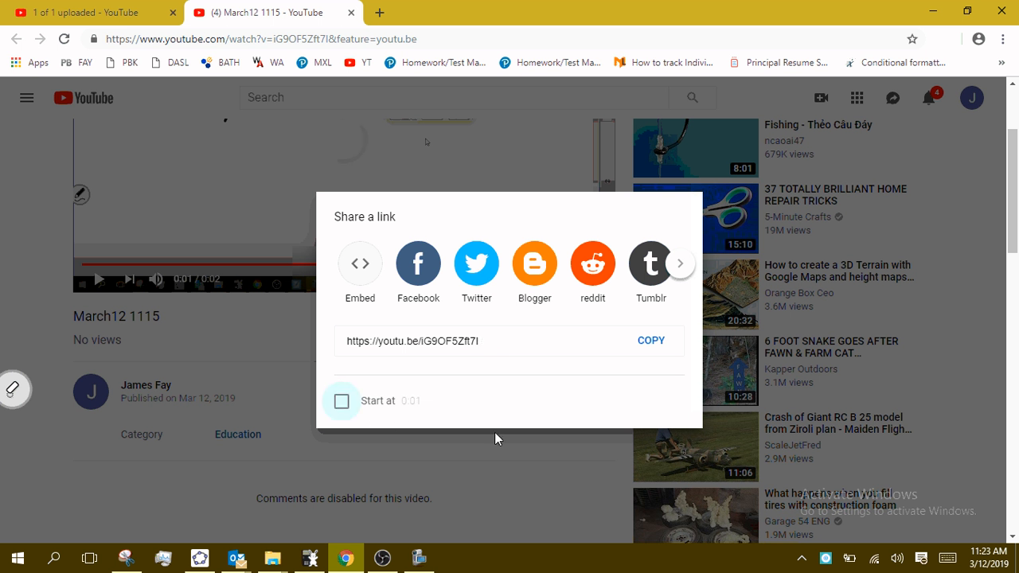
Step: Show the March12 1115 video's embed code and copy the full iframe snippet
left_click(364, 278)
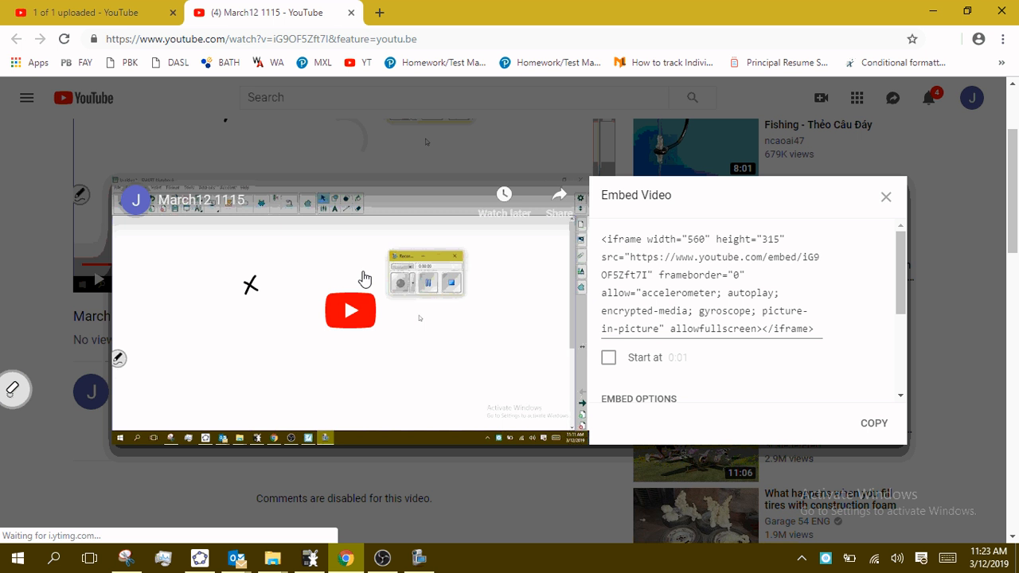
left_click(670, 293)
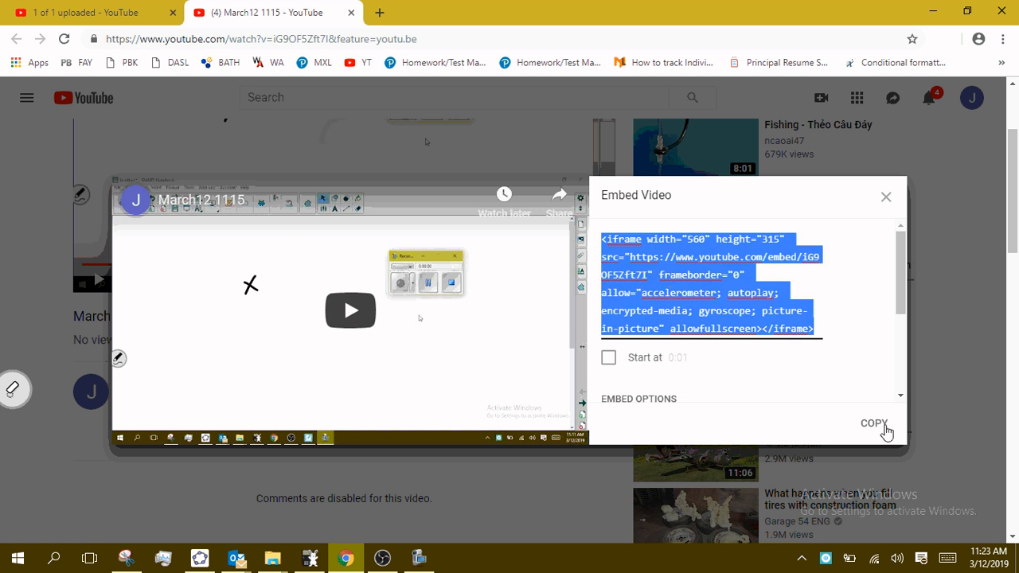
left_click(882, 429)
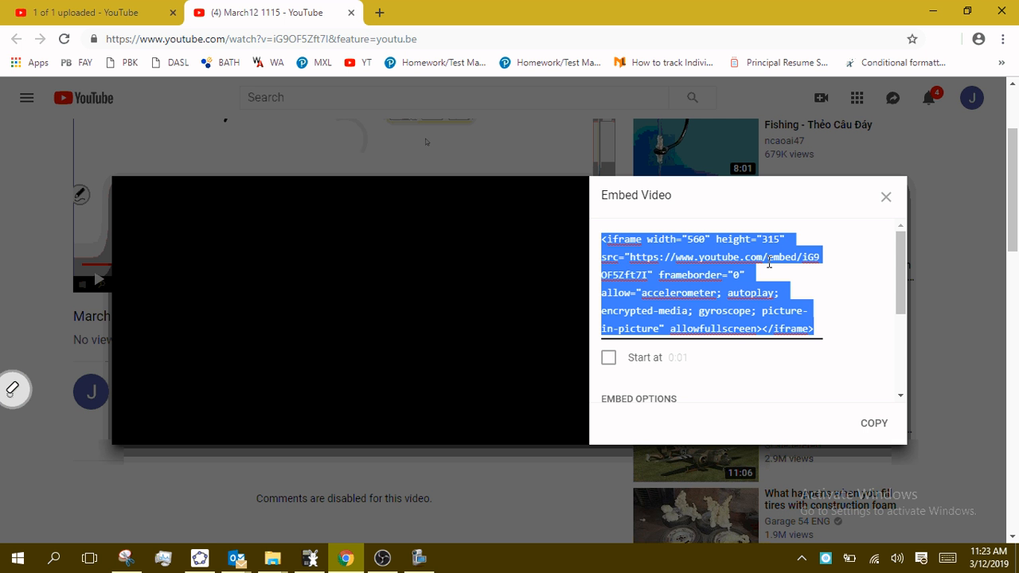
left_click(661, 275)
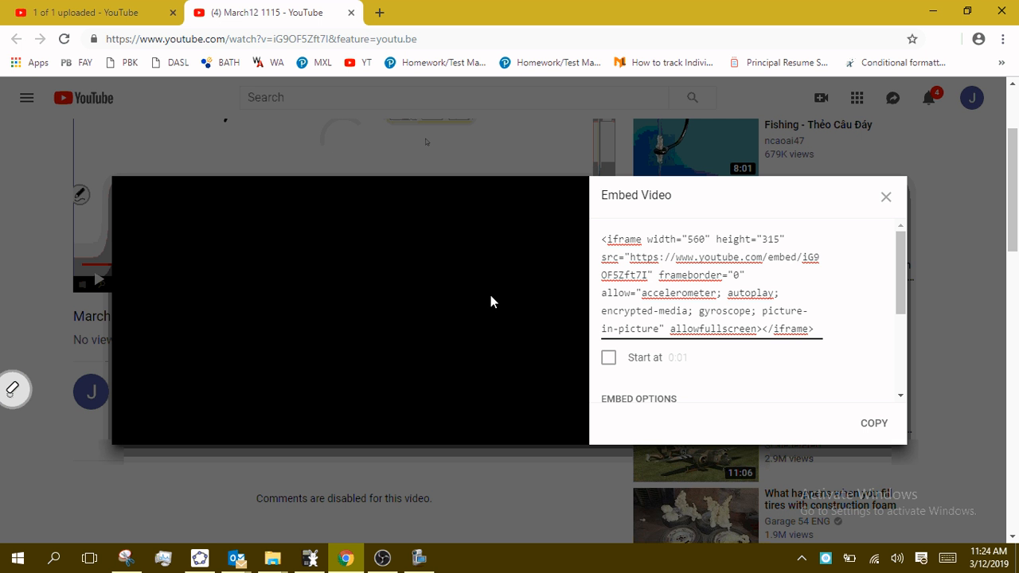
Step: Open the bookmarked mathematics PBworks wiki in a new browser tab and start editing its front page
left_click(379, 12)
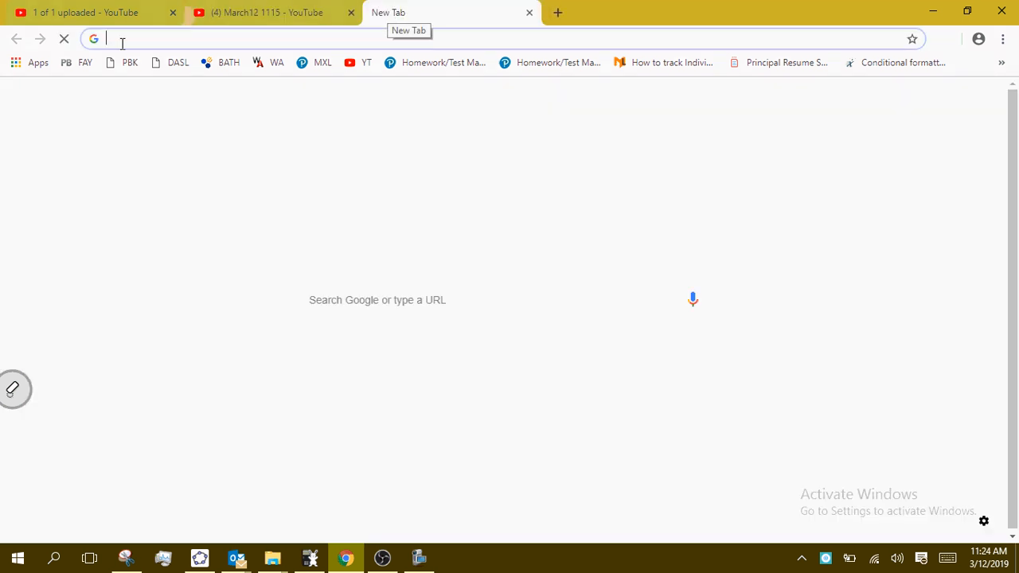
left_click(85, 63)
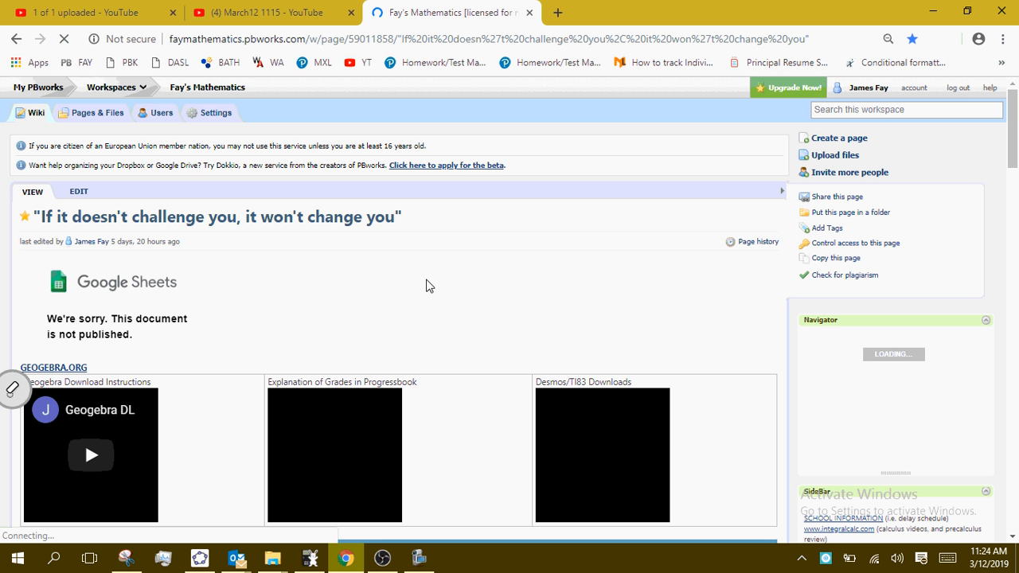
scroll(486, 279, "down", 2)
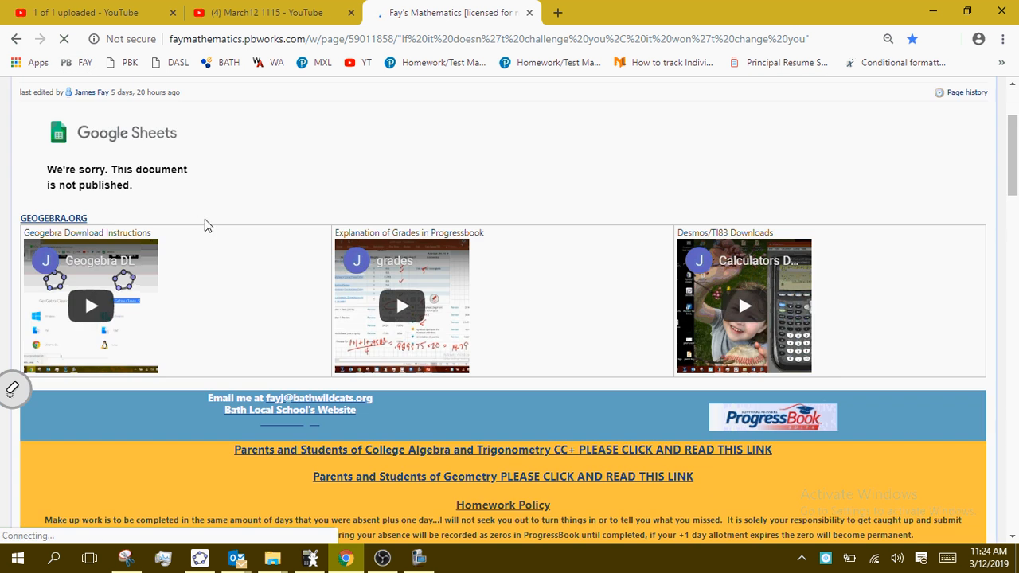
scroll(127, 209, "up", 2)
left_click(83, 193)
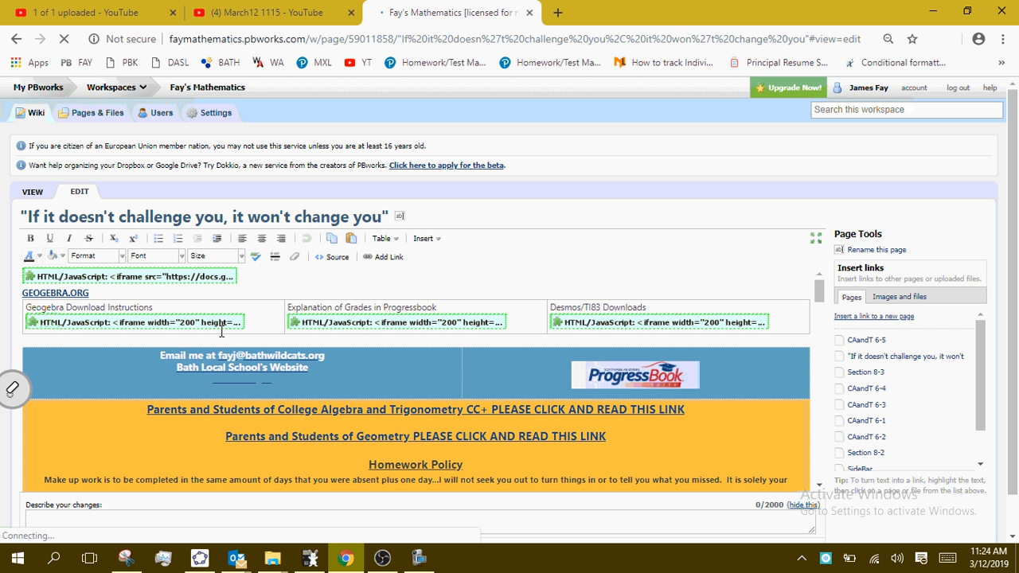
Step: Examine the iframe width and height in the Geogebra Download Instructions plugin code and close it without changes
double_click(219, 322)
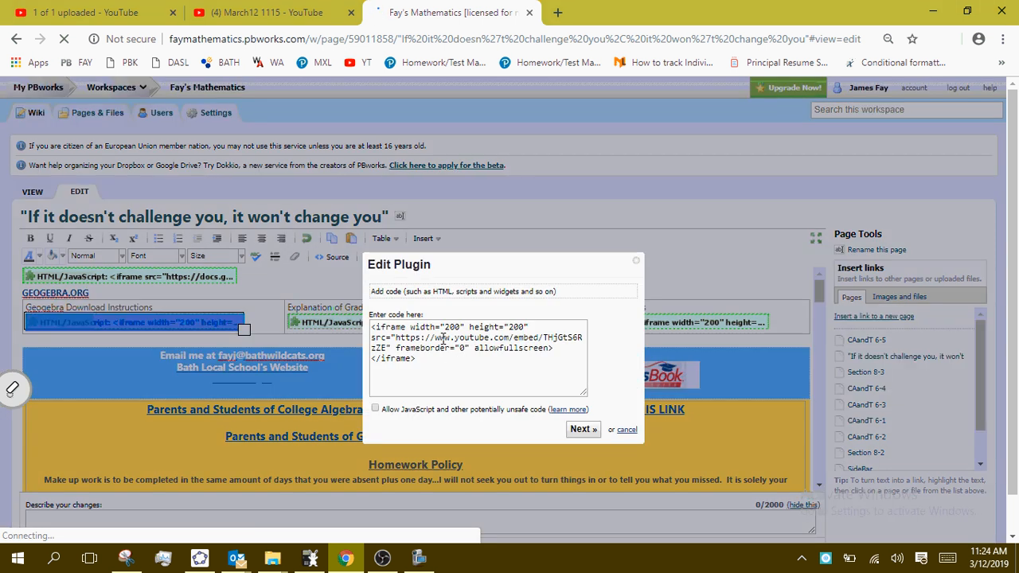
double_click(454, 329)
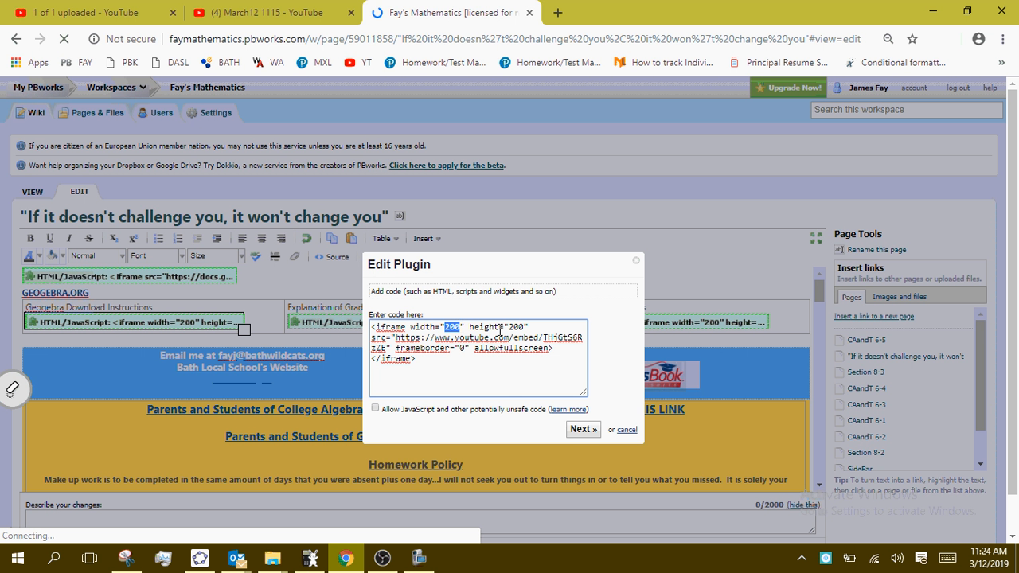
left_click(636, 261)
Step: Save the wiki page and view the embedded videos on it
scroll(10, 307, "down", 1)
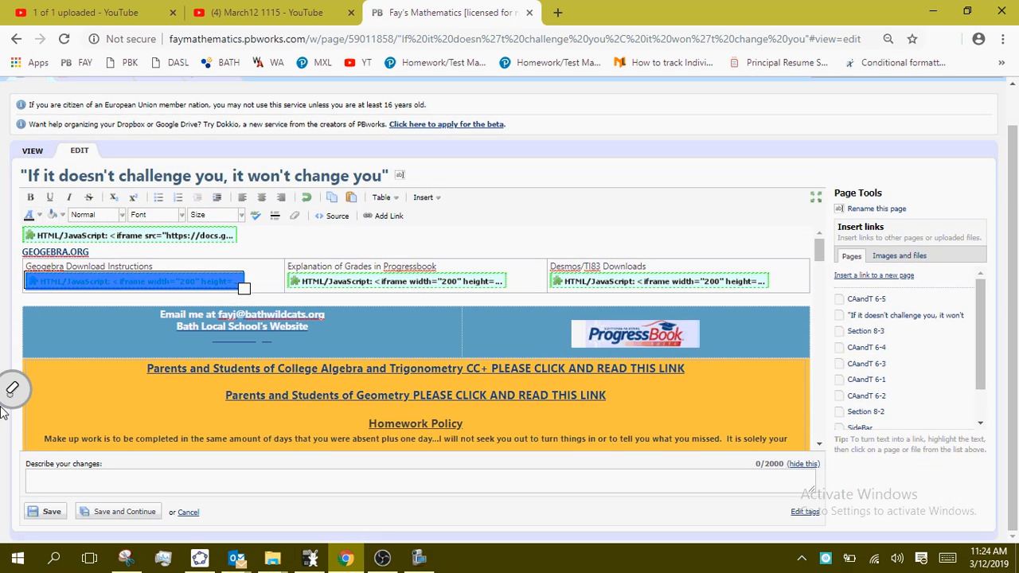
left_click(51, 512)
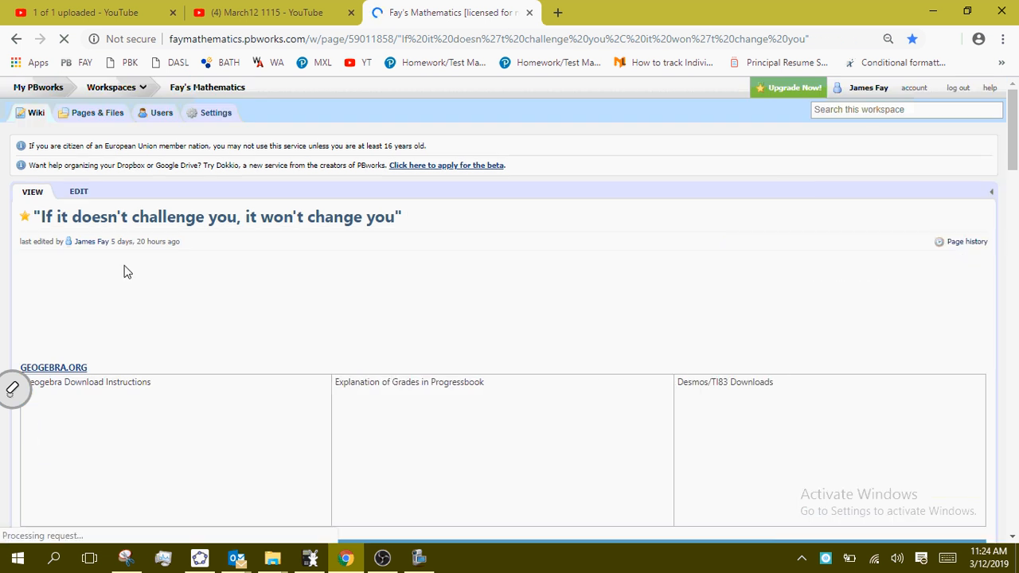
scroll(125, 272, "down", 2)
scroll(125, 272, "down", 1)
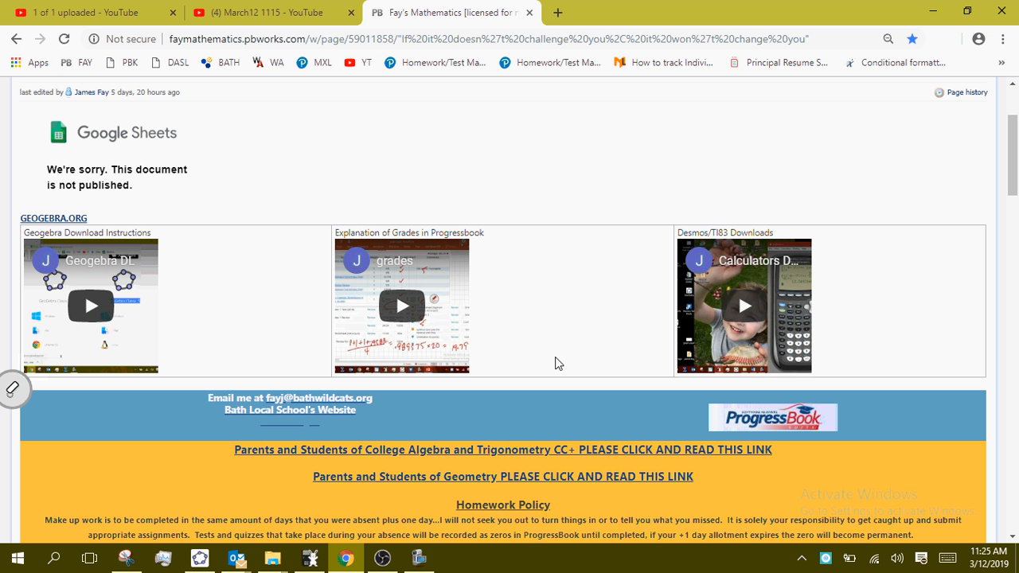
Step: Play the embedded Geogebra download video in full screen on the wiki page, pause it and return to the page
left_click(90, 307)
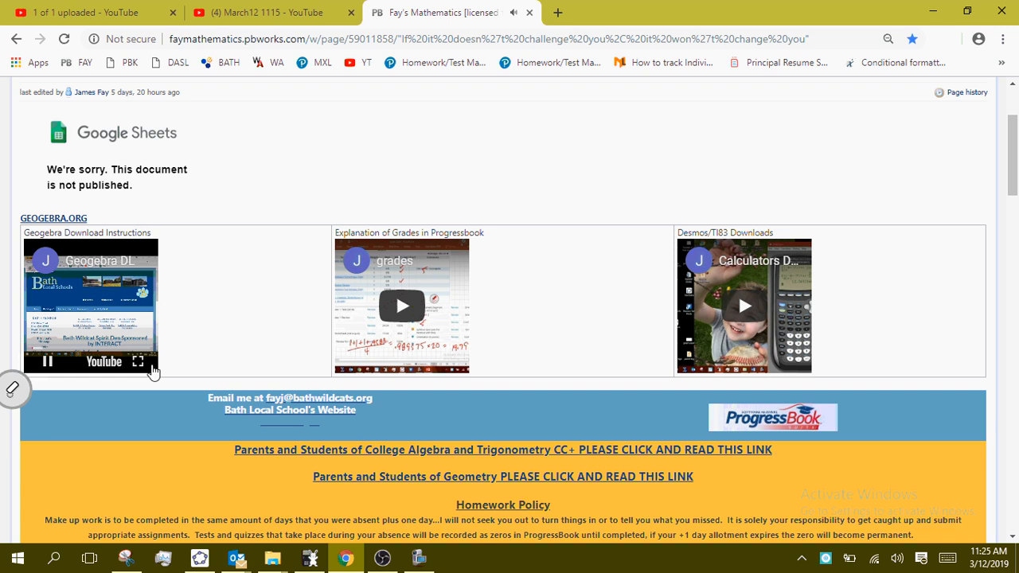
left_click(138, 363)
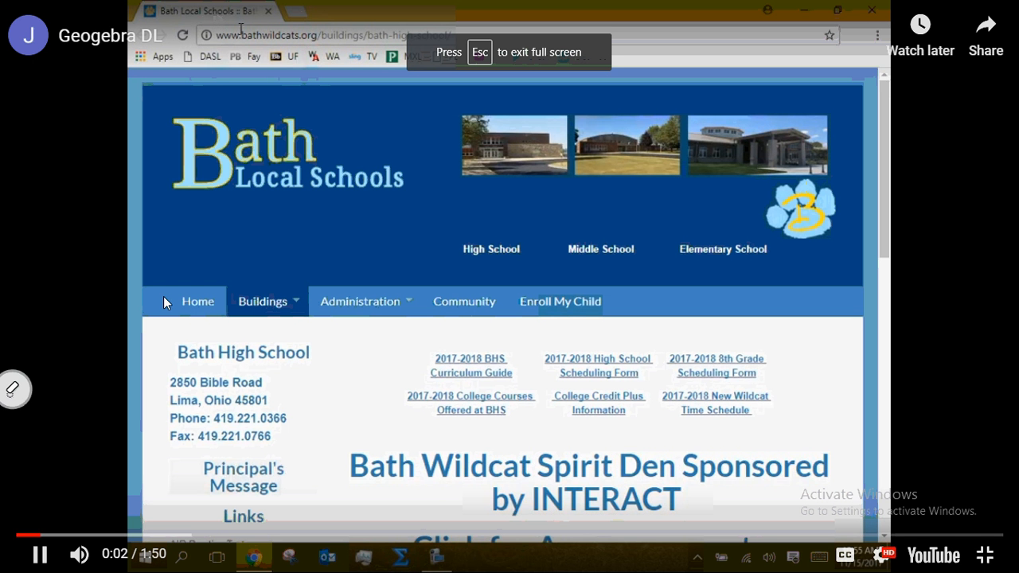
left_click(39, 554)
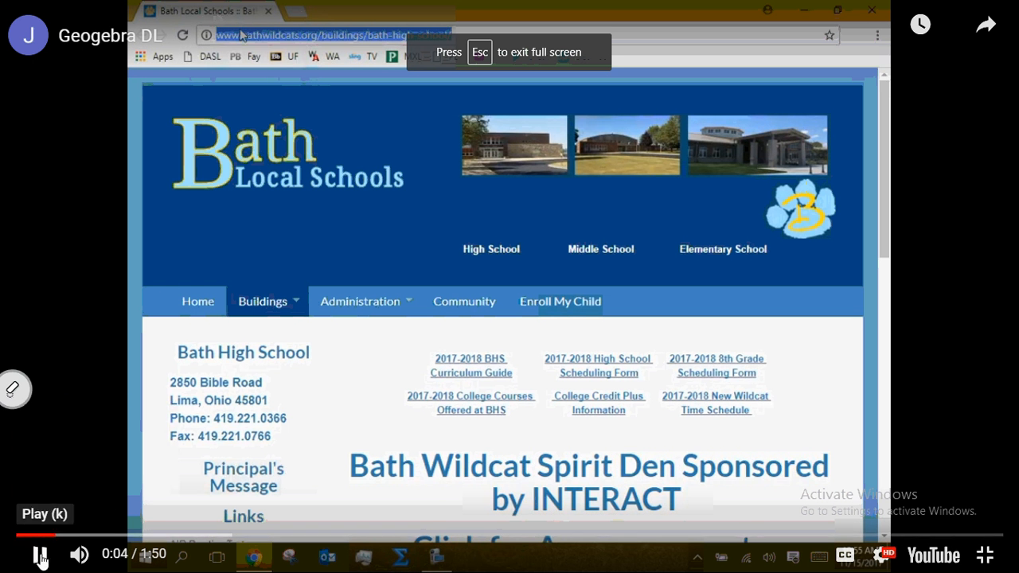
key("Escape")
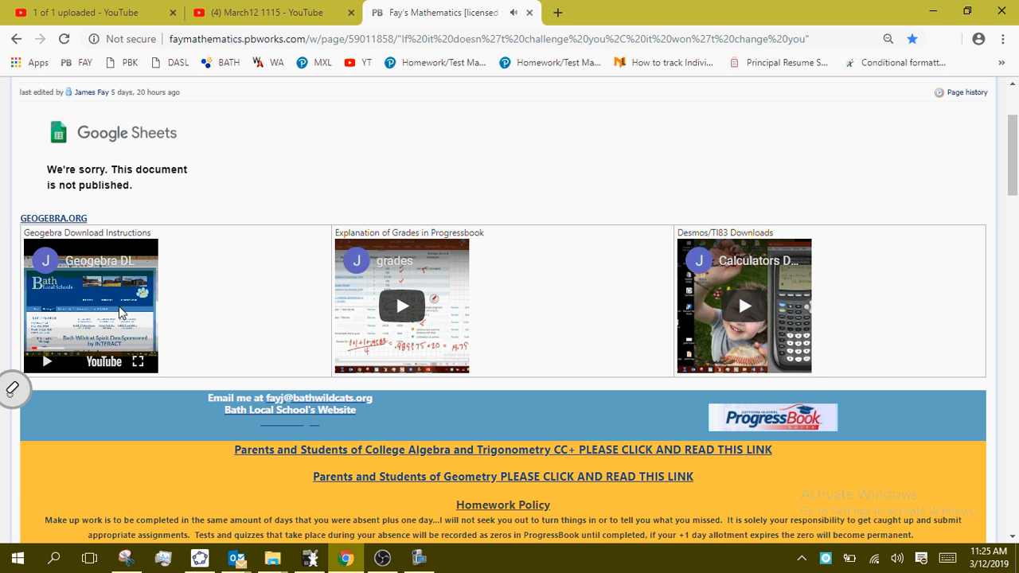
Step: Return to the March12 1115 video page on YouTube, close its embed code and open the account's own channel
left_click(257, 10)
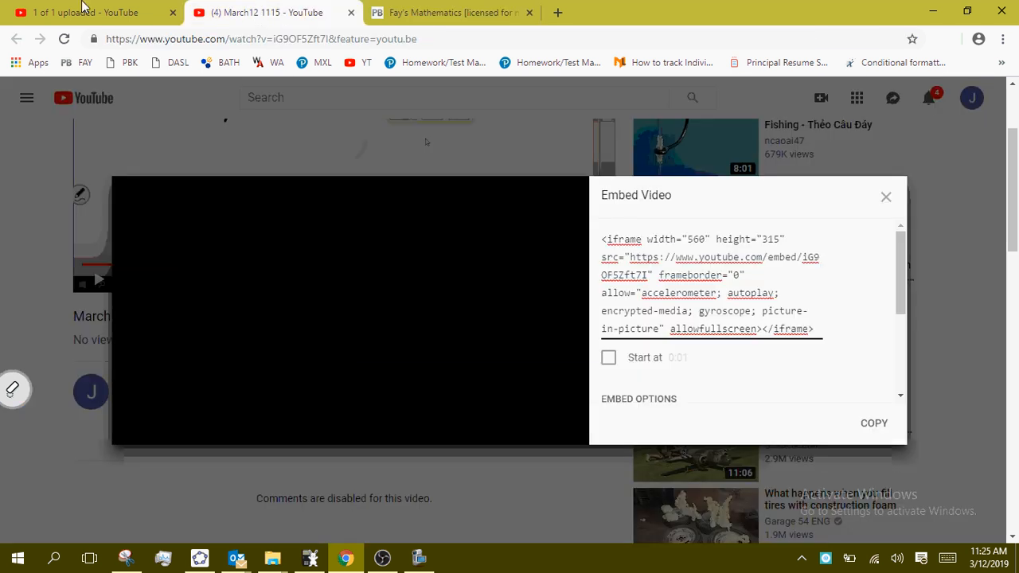
left_click(887, 199)
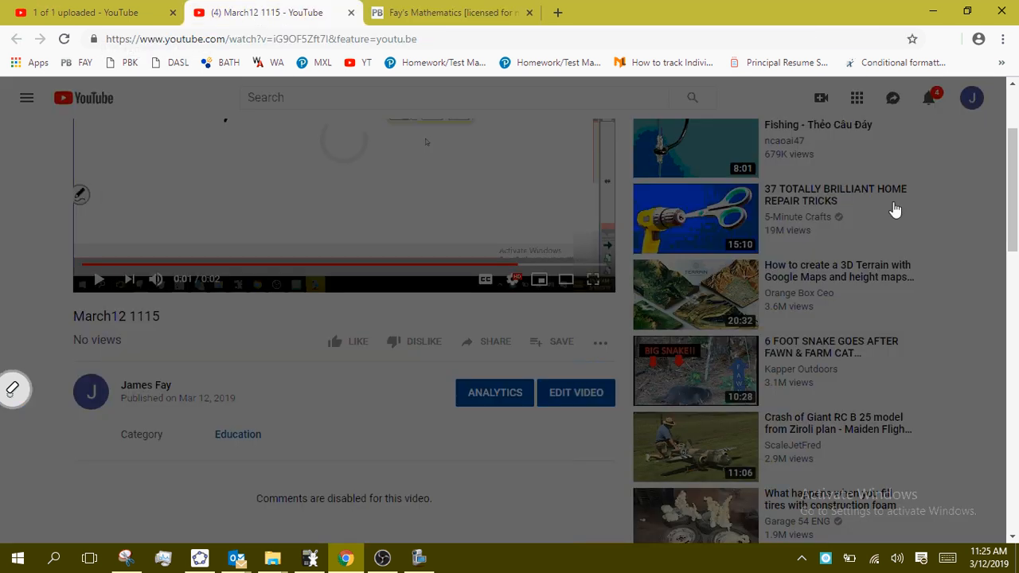
scroll(727, 179, "up", 2)
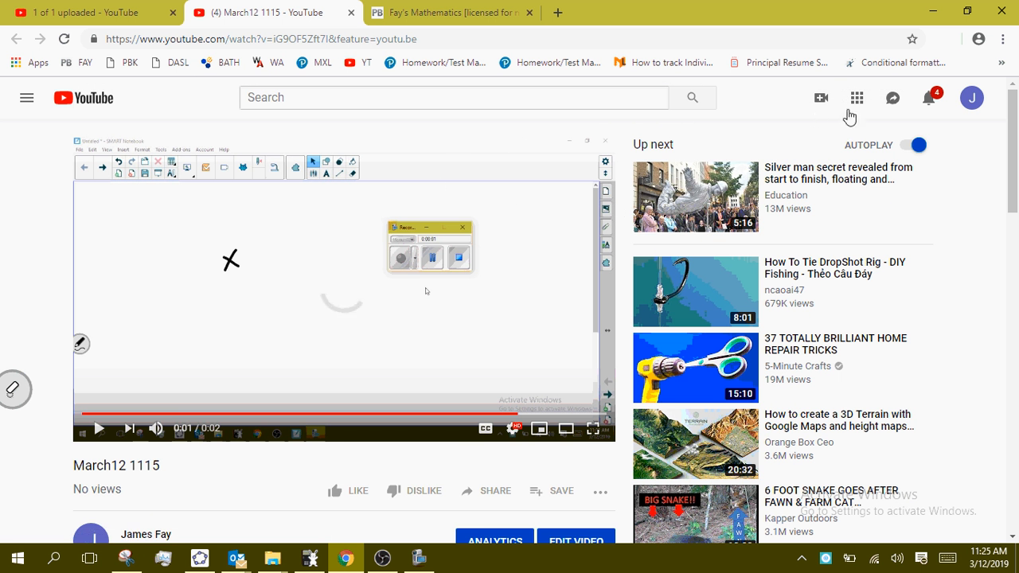
left_click(973, 99)
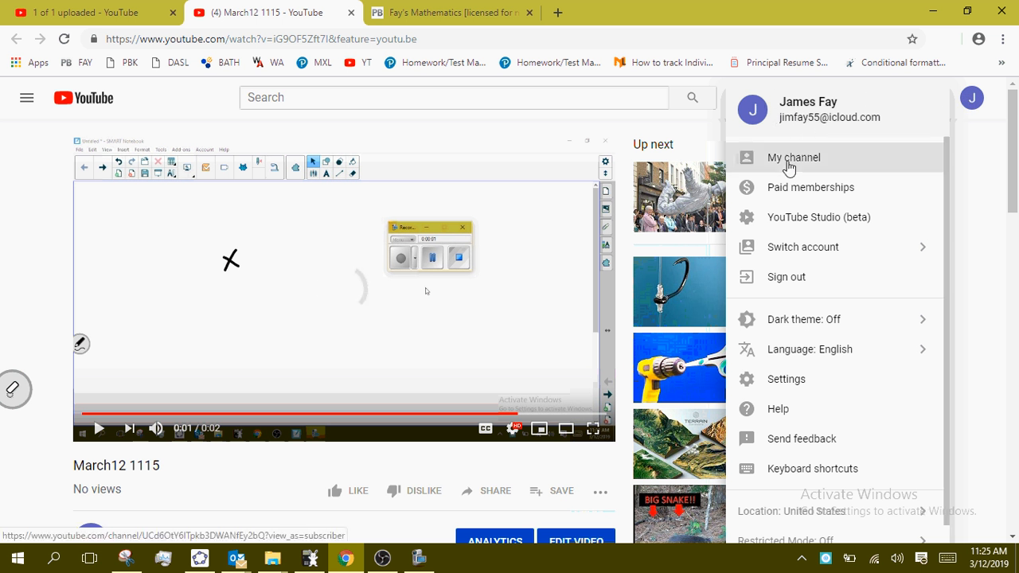
left_click(791, 167)
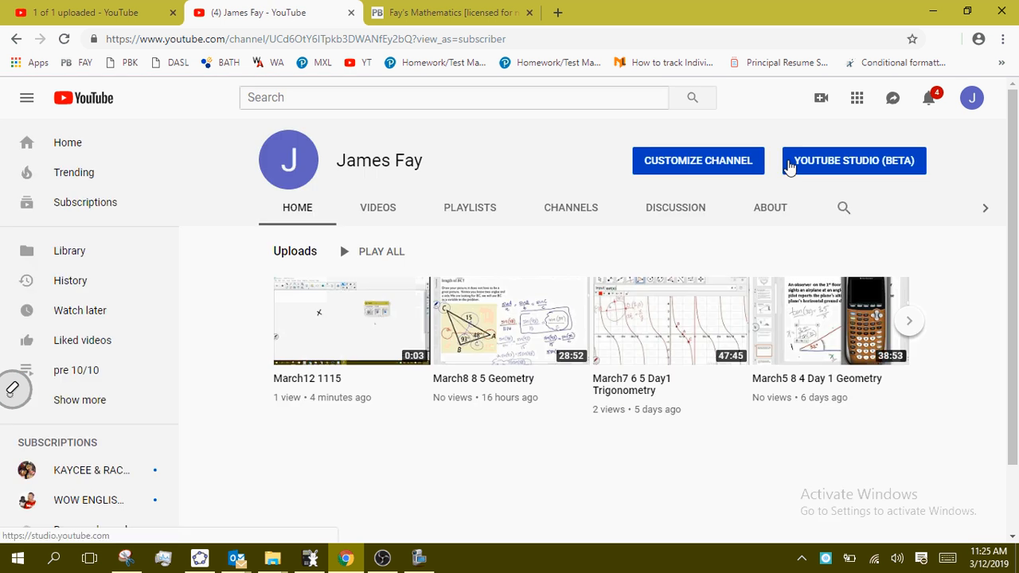
Step: Show the channel's full list of uploaded videos and look through it
scroll(478, 154, "down", 2)
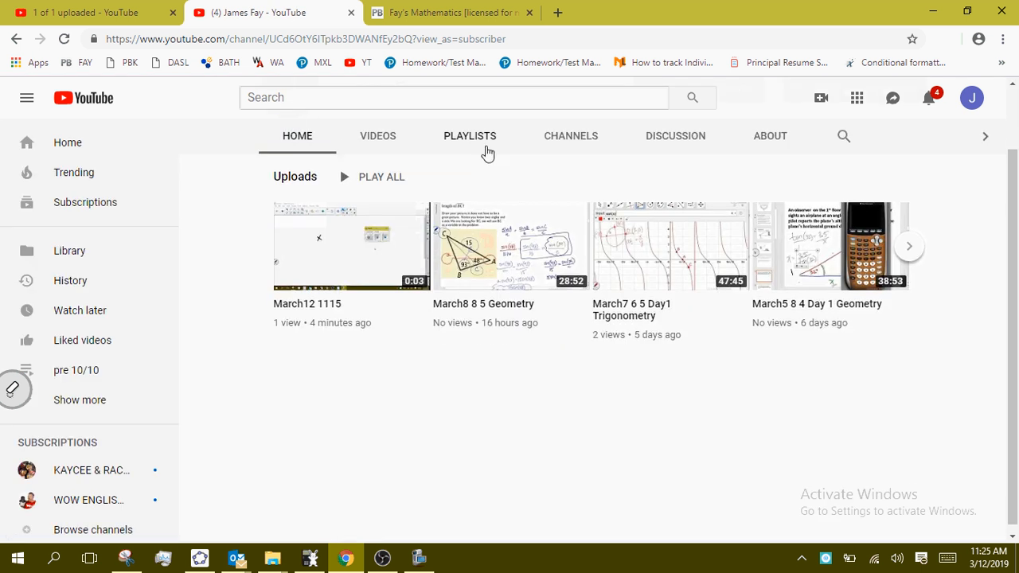
left_click(377, 143)
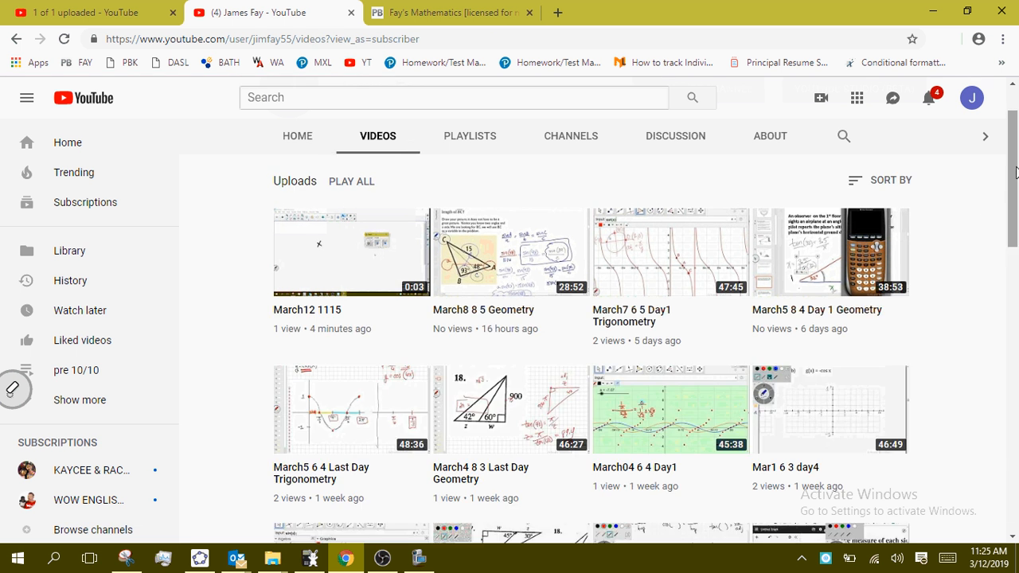
scroll(1014, 223, "down", 3)
scroll(1016, 228, "down", 9)
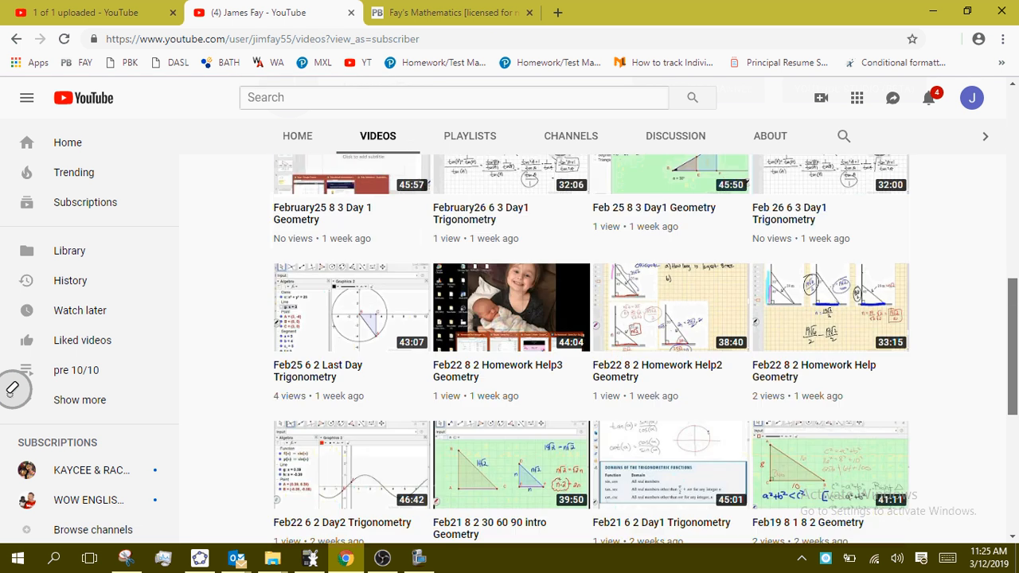
scroll(589, 350, "up", 15)
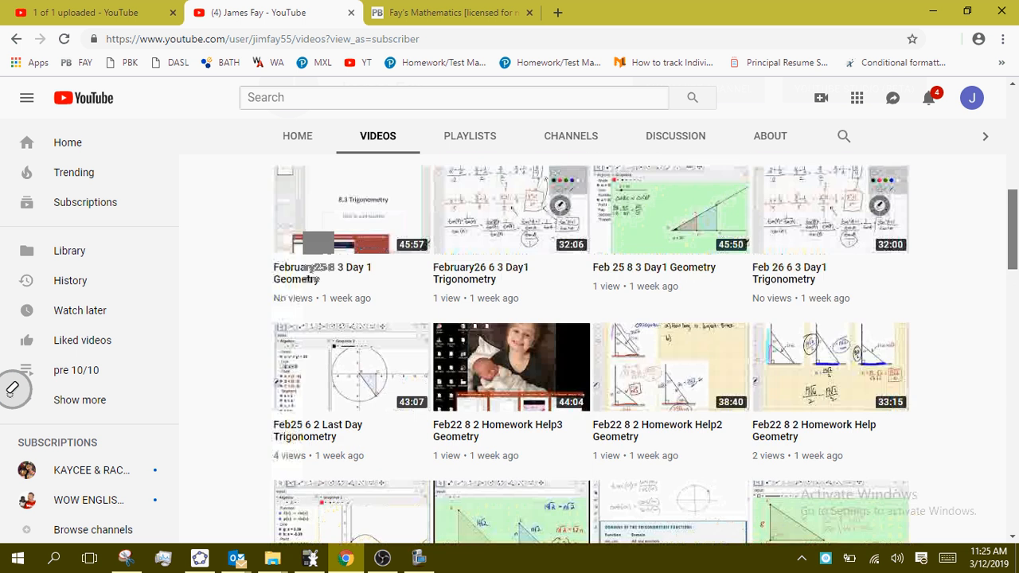
left_click_drag(1015, 165, 1008, 205)
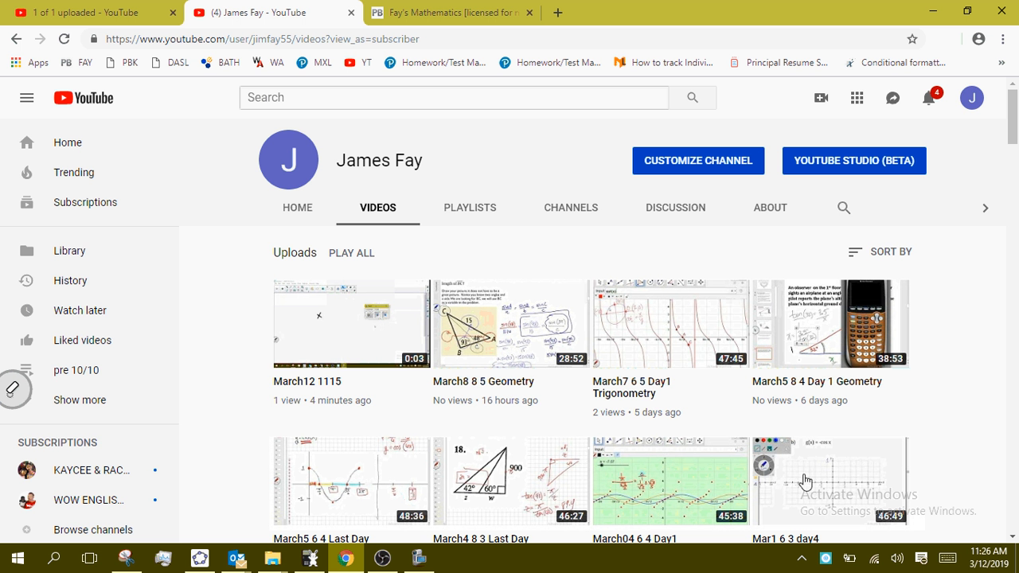
left_click(419, 558)
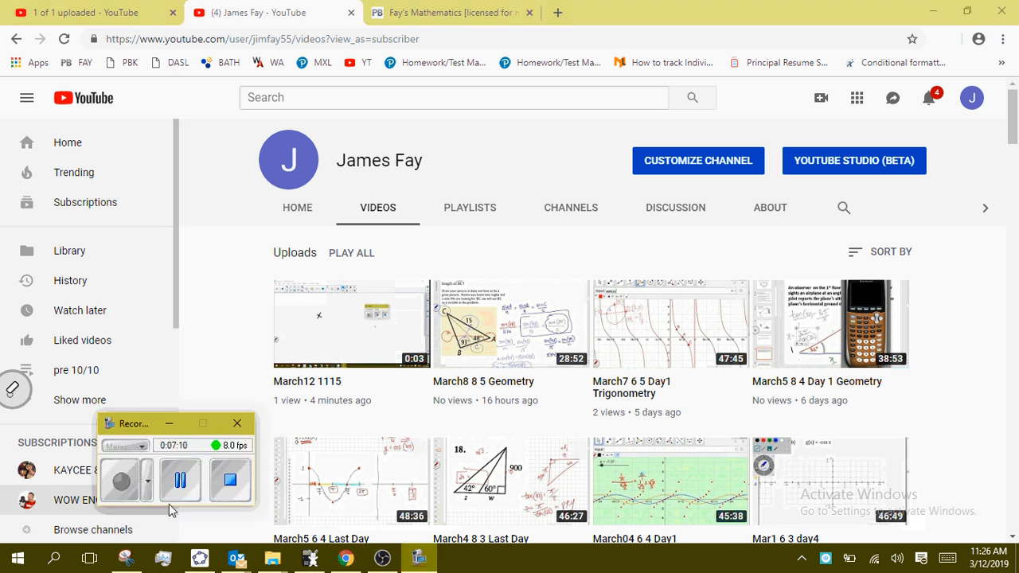